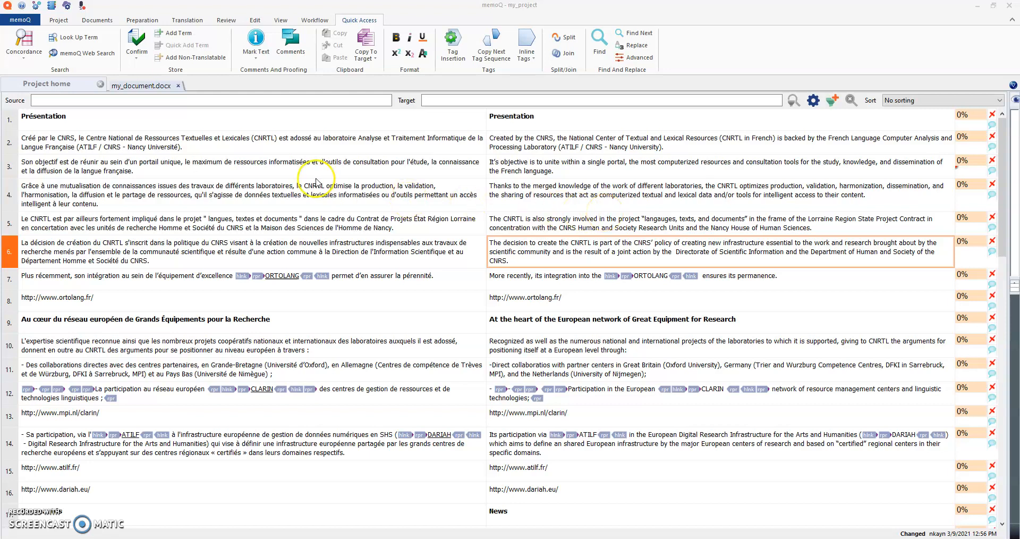
# Open the LQA models list in the project's settings.
pyautogui.click(37, 85)
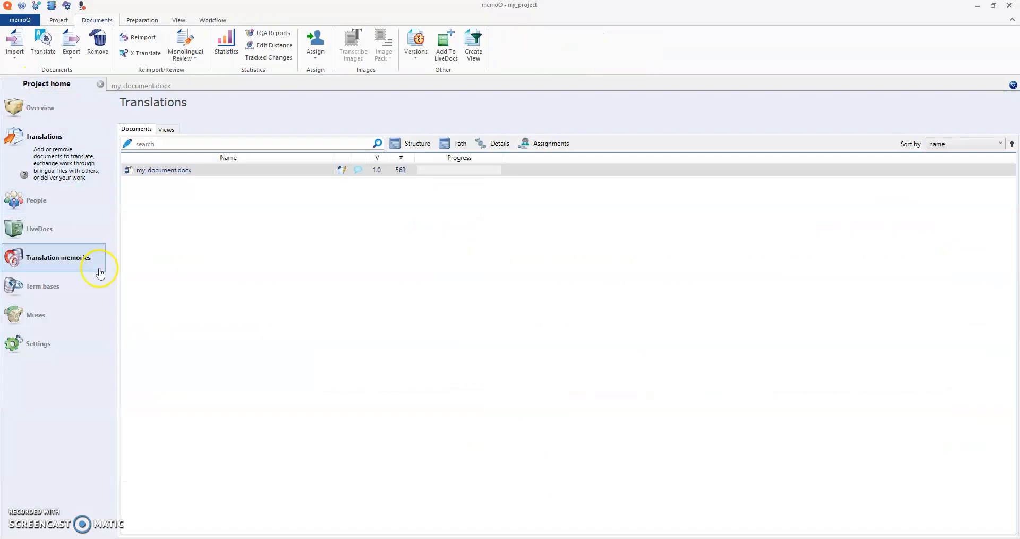
pyautogui.click(44, 338)
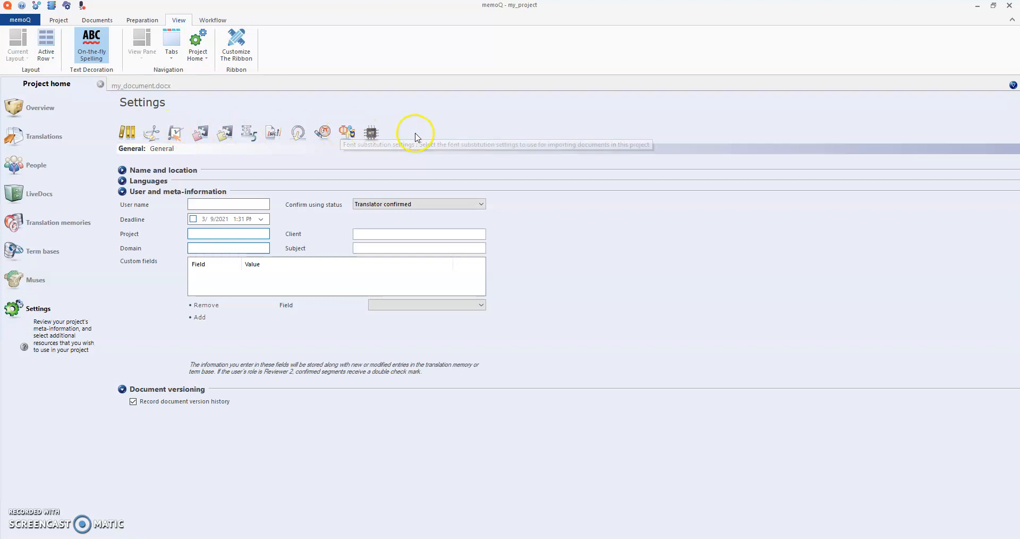
pyautogui.click(322, 134)
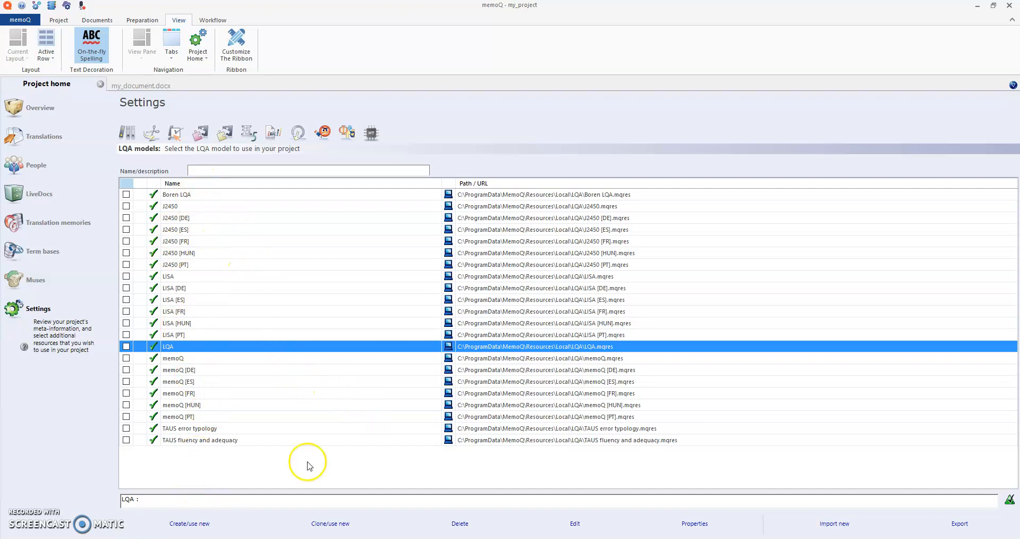
# Create a new LQA model named my_LQA and accept it as the project's model.
pyautogui.rightClick(229, 469)
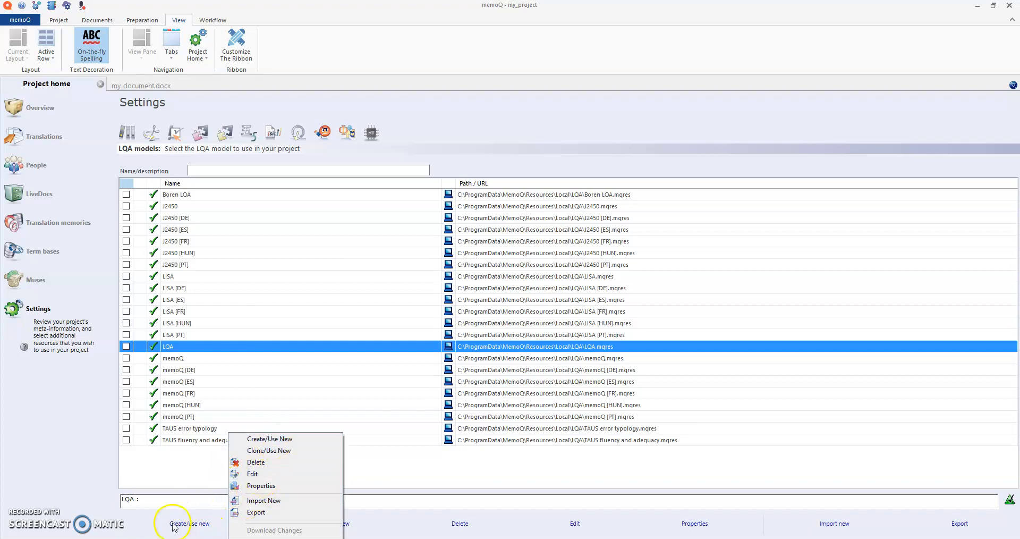
pyautogui.click(258, 439)
pyautogui.moveTo(273, 59); pyautogui.dragTo(366, 241)
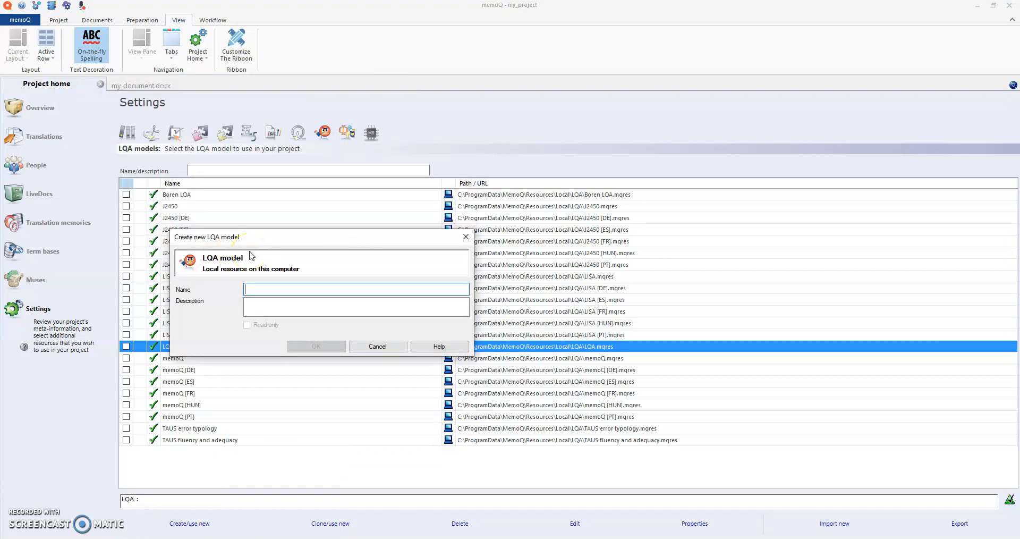
pyautogui.write('my_LQA')
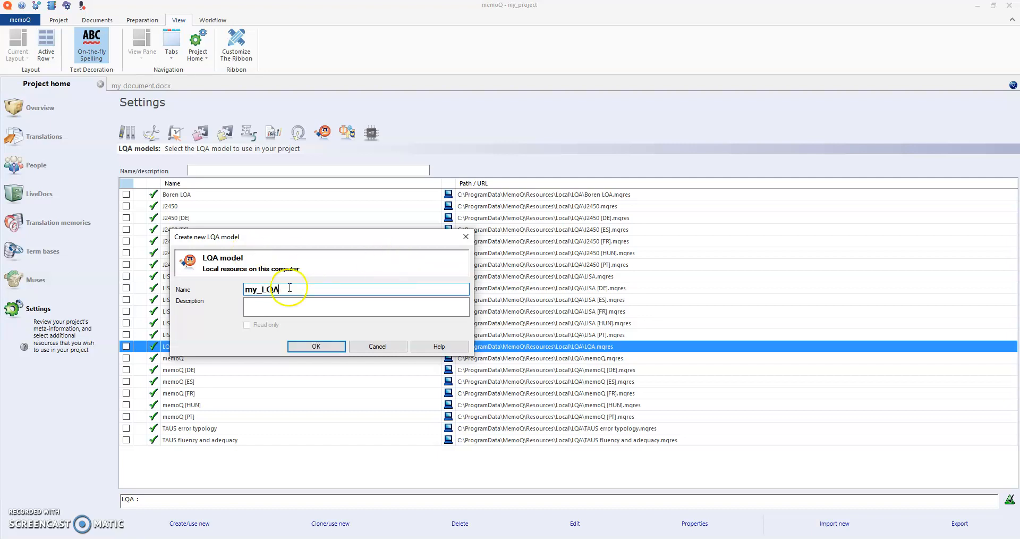
pyautogui.click(256, 309)
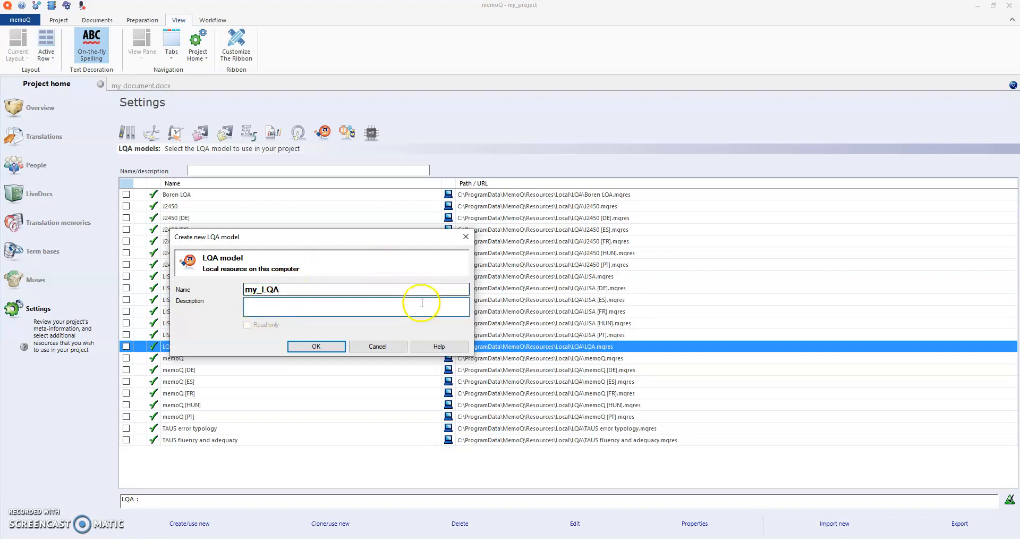
pyautogui.click(330, 346)
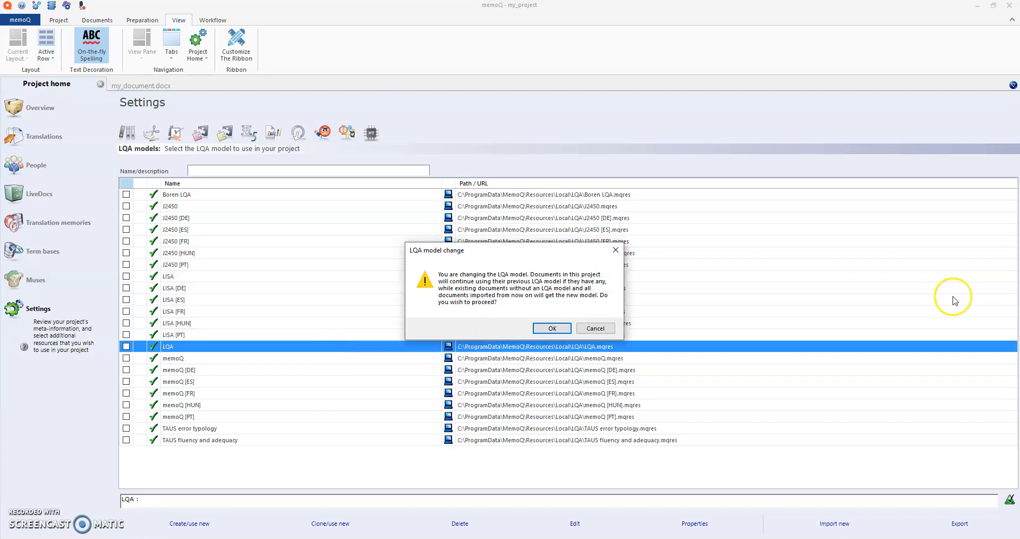
pyautogui.click(559, 328)
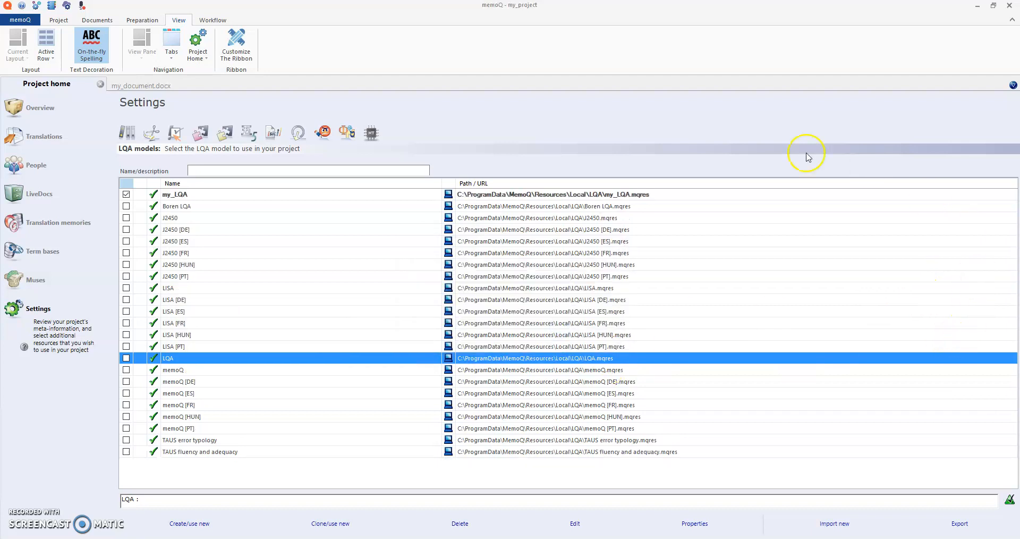
# Enable severity levels in the my_LQA model and add the levels Moderate and Severe.
pyautogui.doubleClick(236, 200)
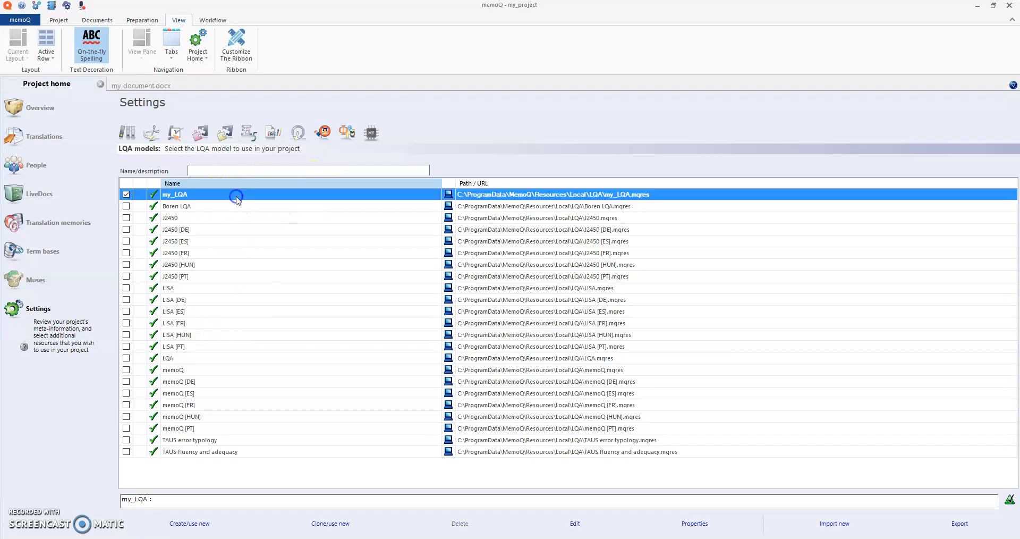
pyautogui.moveTo(277, 73); pyautogui.dragTo(423, 157)
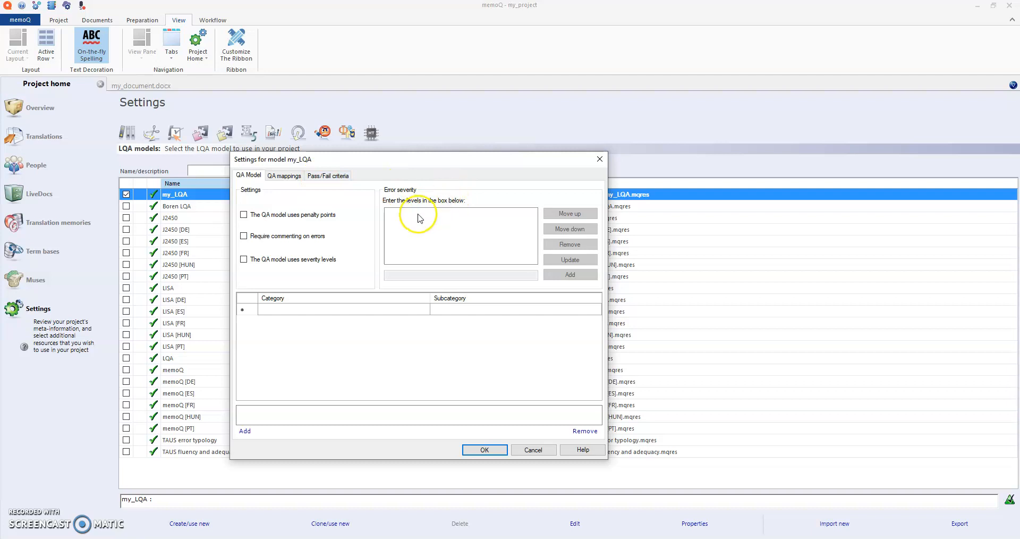
pyautogui.click(243, 260)
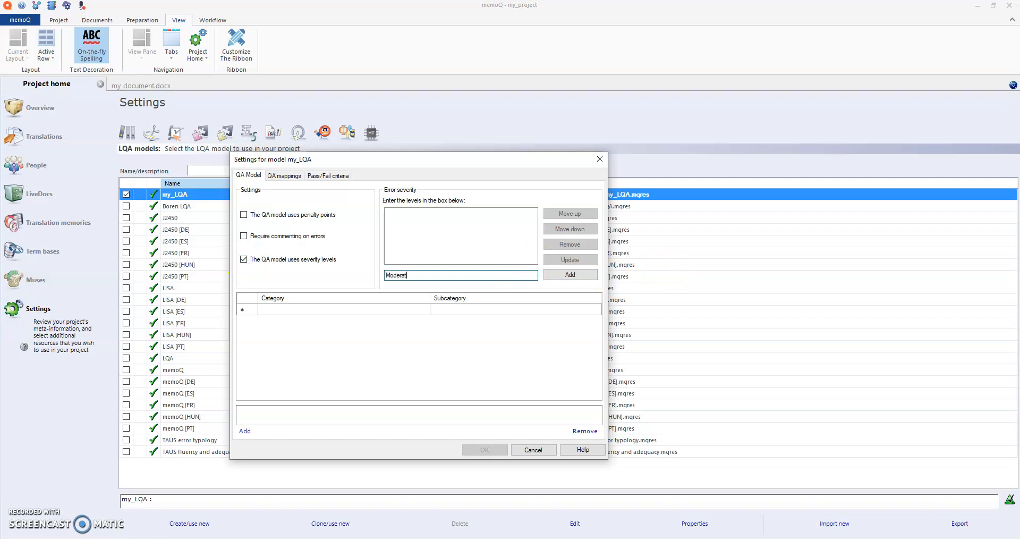
pyautogui.click(551, 278)
pyautogui.click(494, 278)
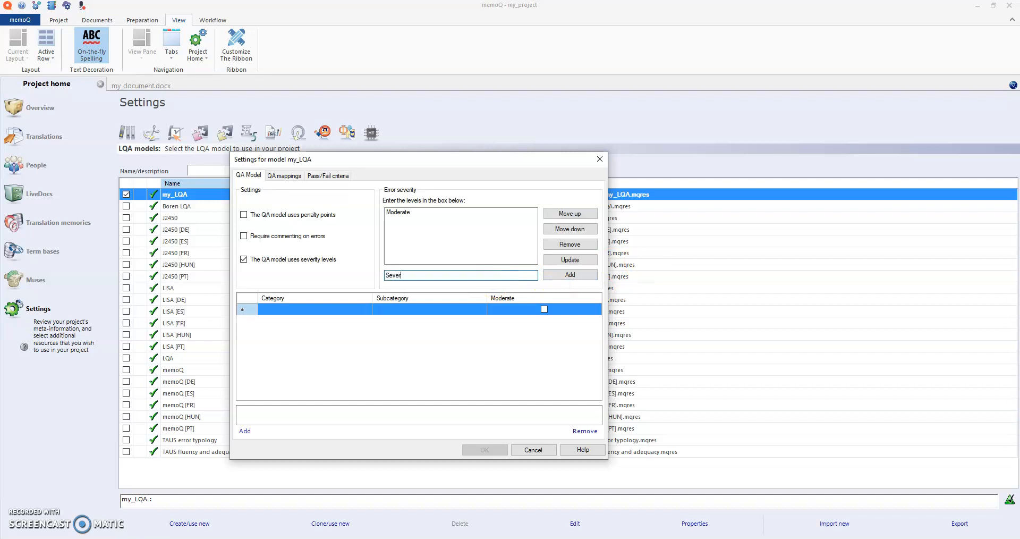
pyautogui.click(585, 275)
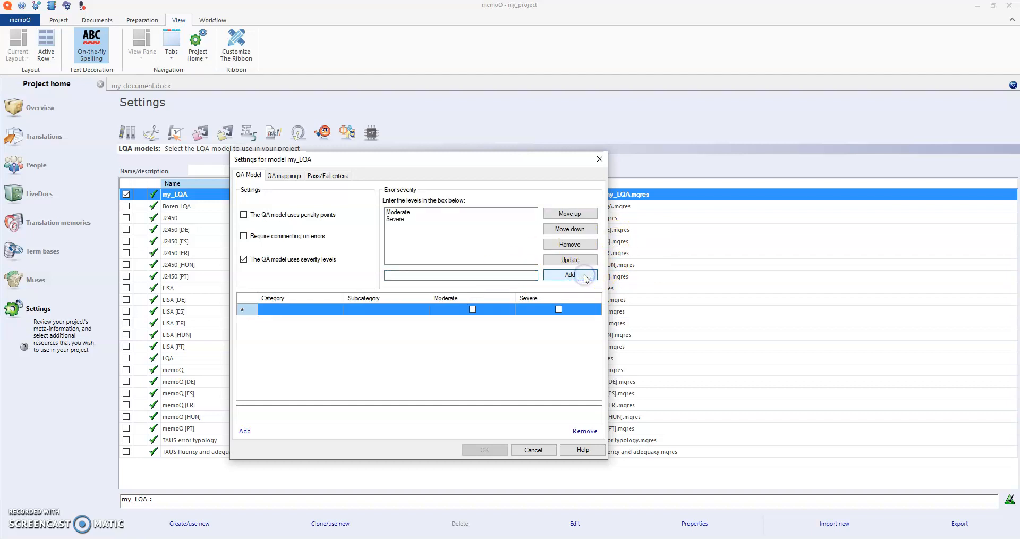
# Define an Accuracy category with the subcategory Spelling, allowing only the Moderate severity level.
pyautogui.click(318, 310)
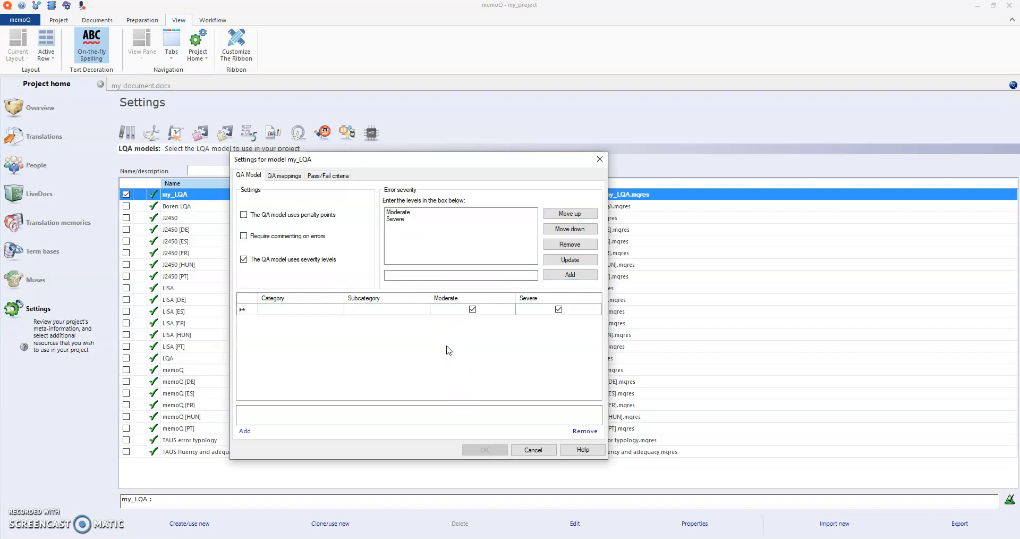
pyautogui.write('Fluency')
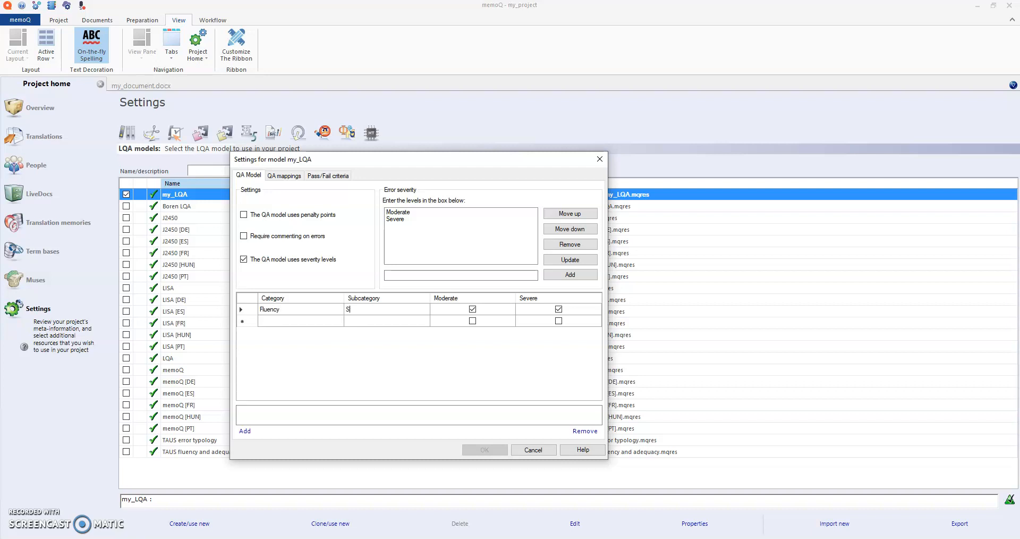
pyautogui.click(317, 307)
pyautogui.click(559, 309)
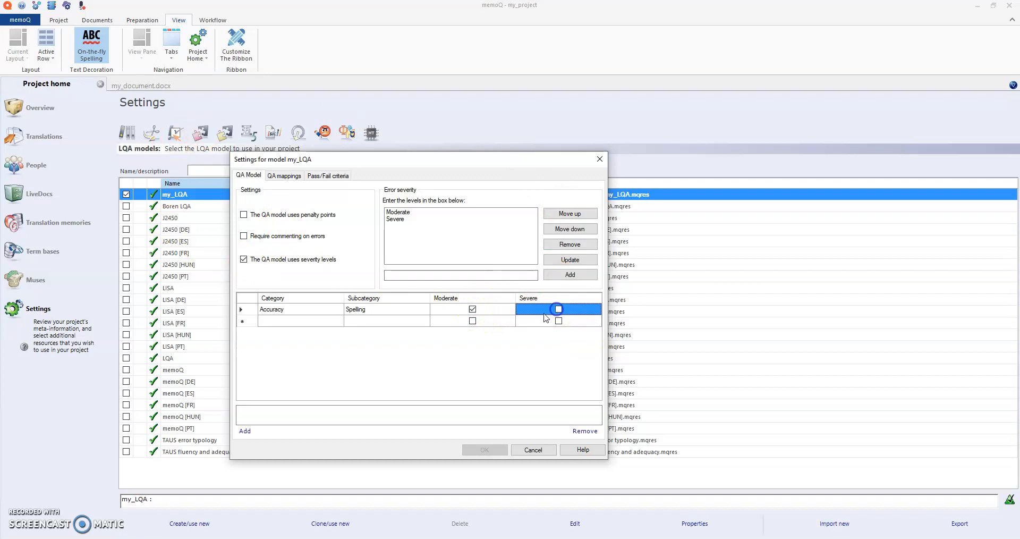
# Enable penalty points for the model and assign 1 point to Moderate spelling errors.
pyautogui.click(245, 214)
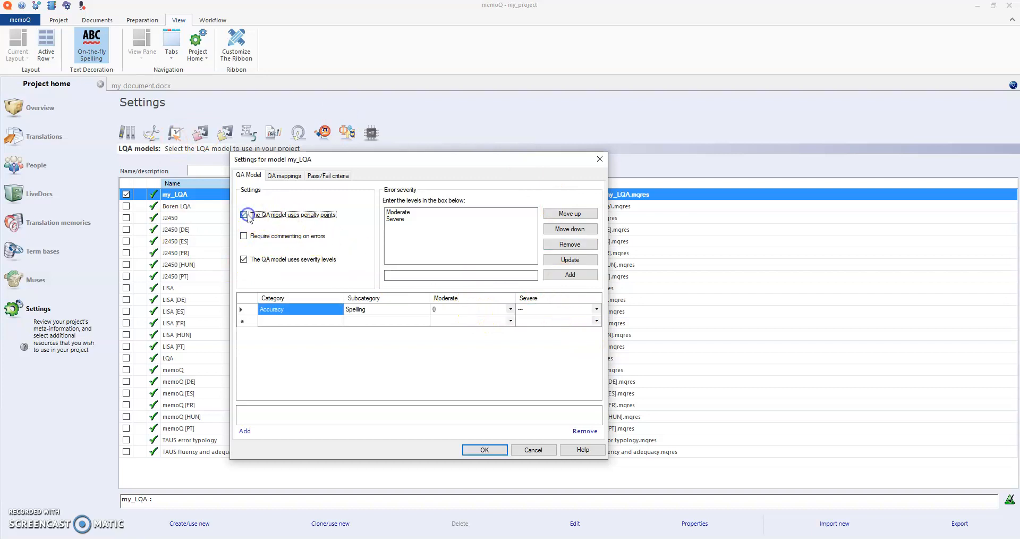
pyautogui.click(509, 309)
pyautogui.click(496, 328)
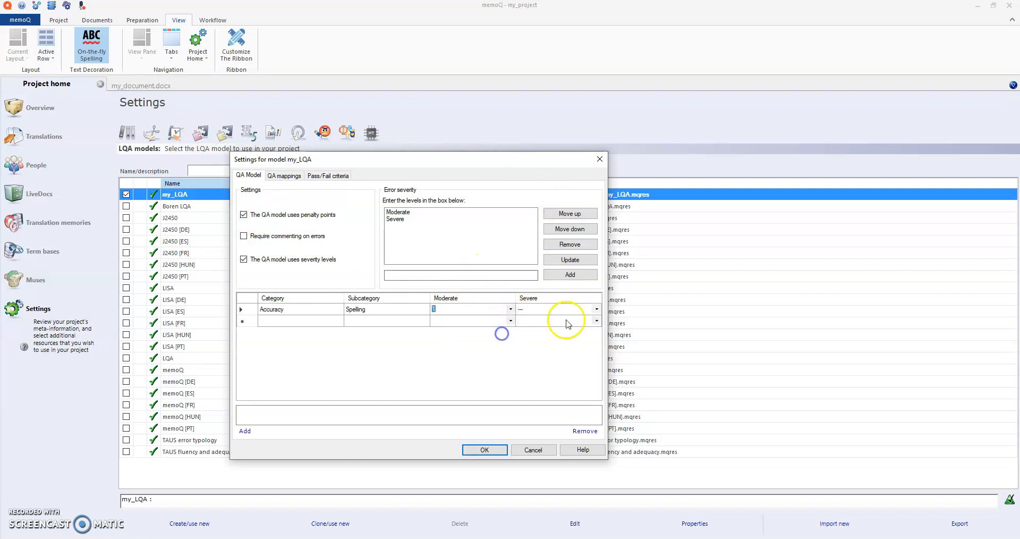
# Set the assessment to fail above 1 penalty point per 18 words and save the my_LQA model.
pyautogui.click(332, 177)
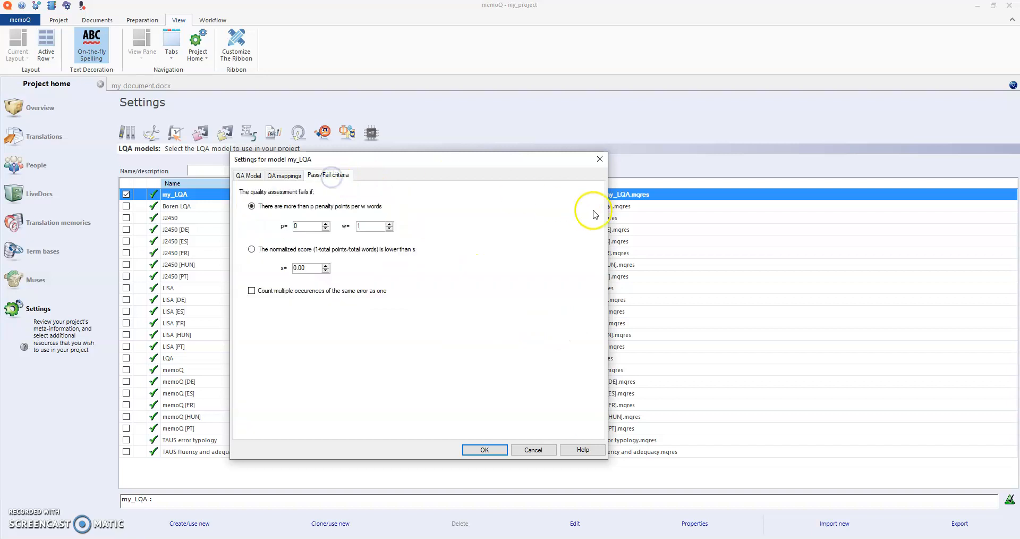
pyautogui.click(325, 229)
pyautogui.click(389, 224)
pyautogui.click(390, 224)
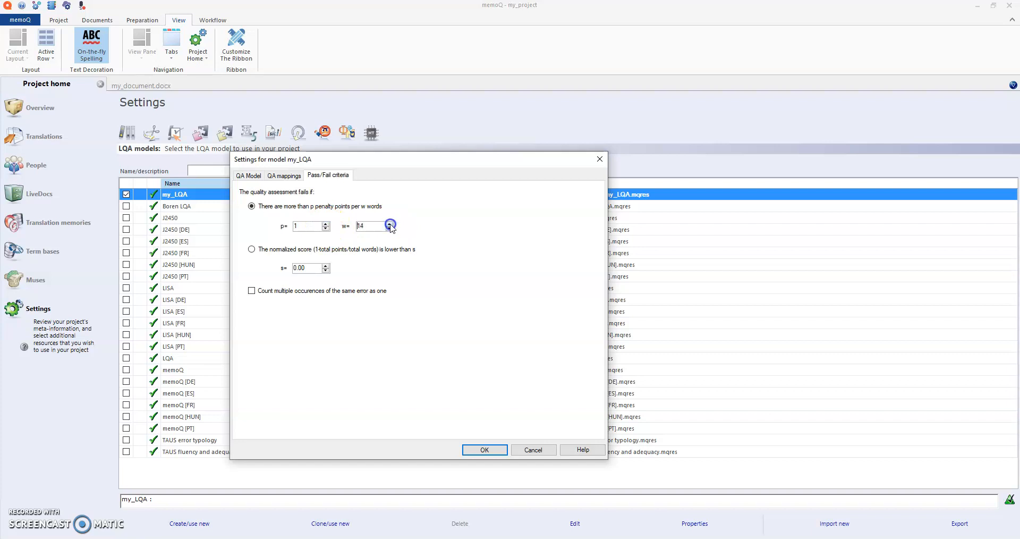
pyautogui.click(268, 178)
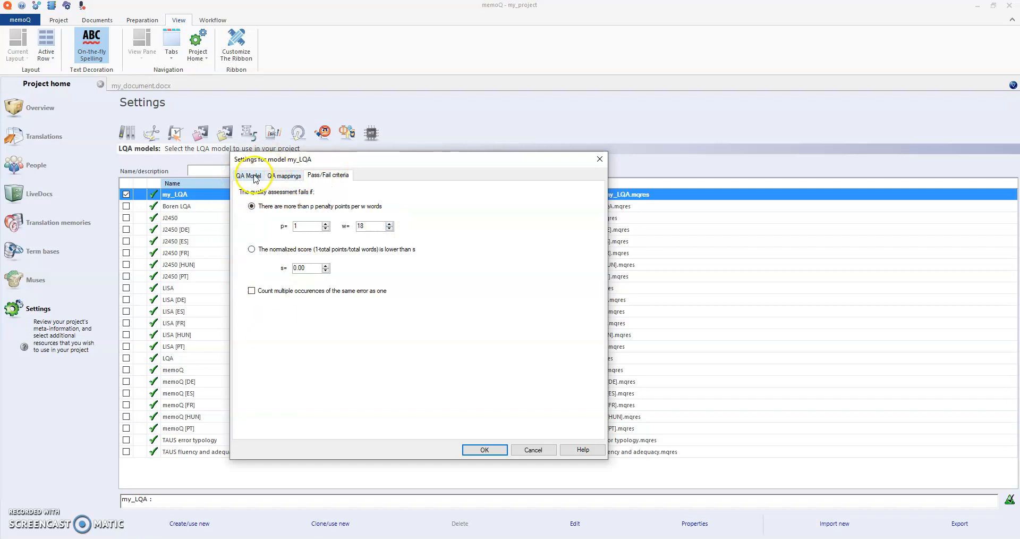
pyautogui.click(251, 175)
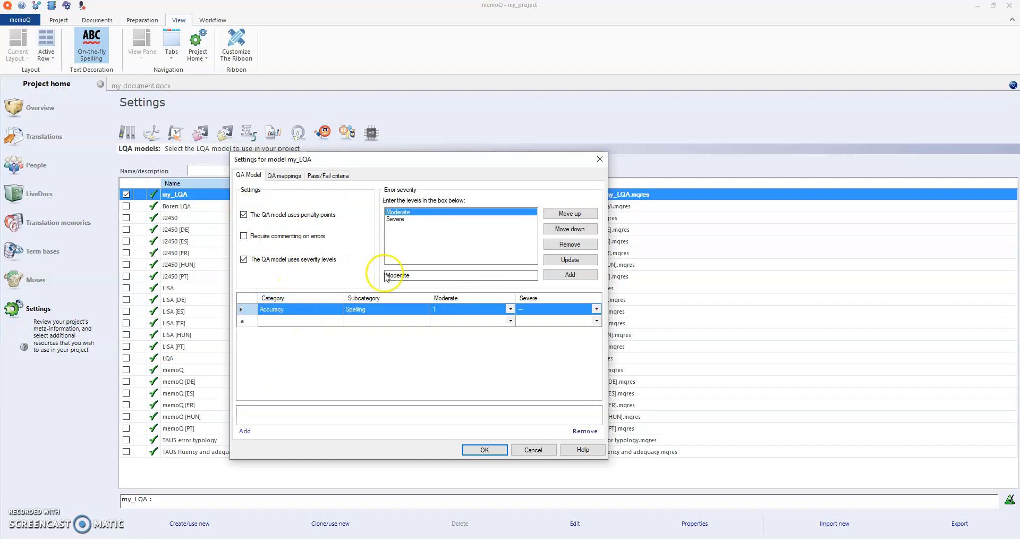
pyautogui.click(491, 449)
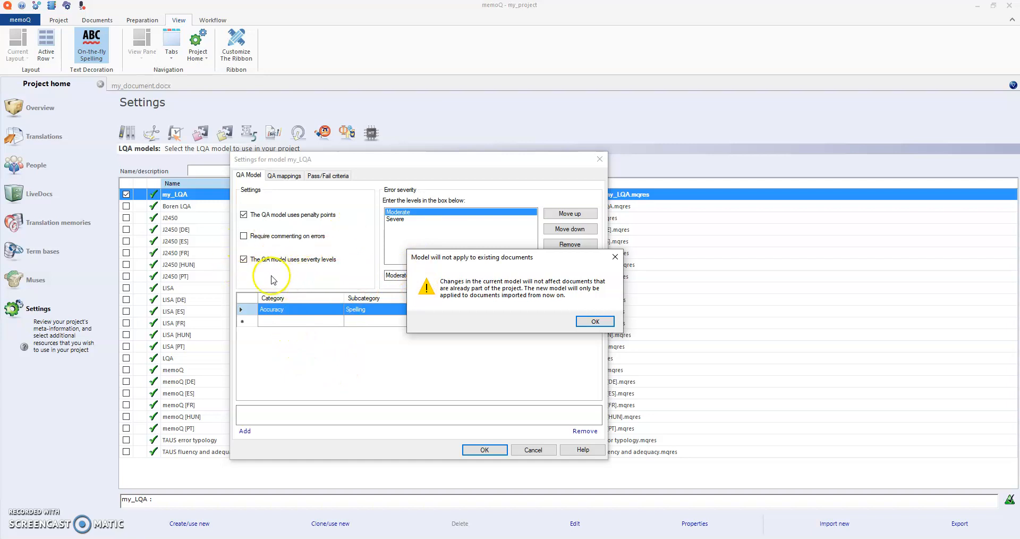
pyautogui.click(614, 257)
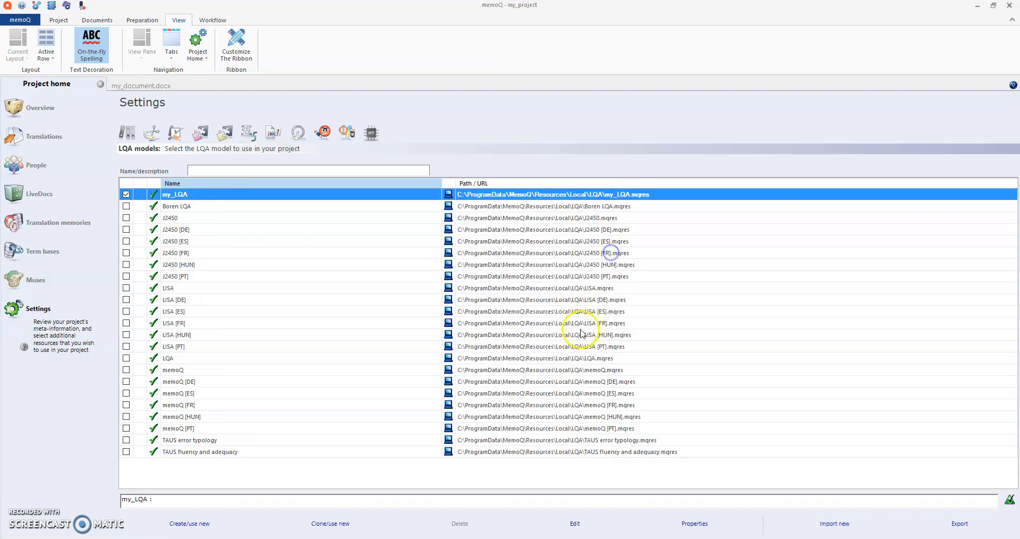
# Replace my_LQA with the existing LQA model as the project's model and review its settings.
pyautogui.click(126, 194)
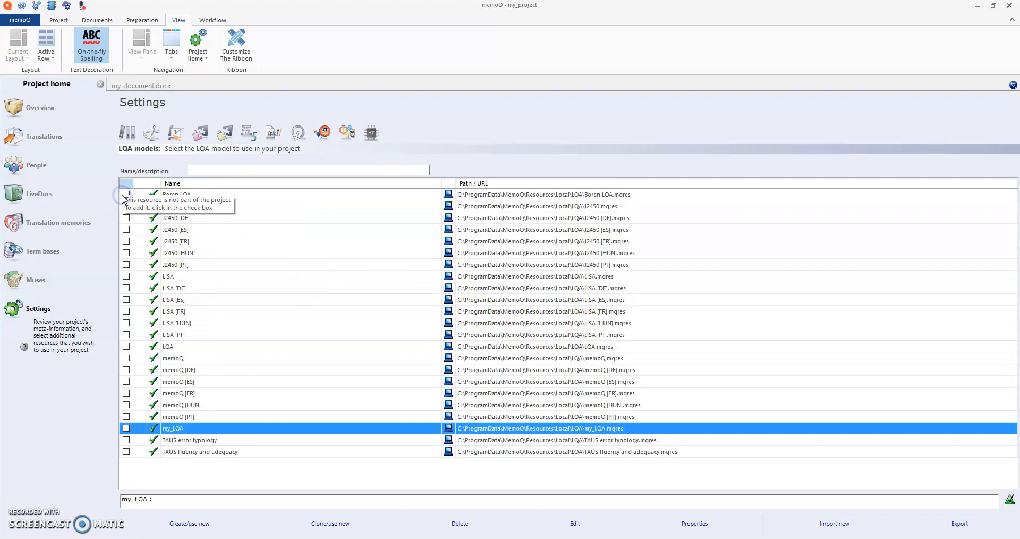
pyautogui.click(126, 346)
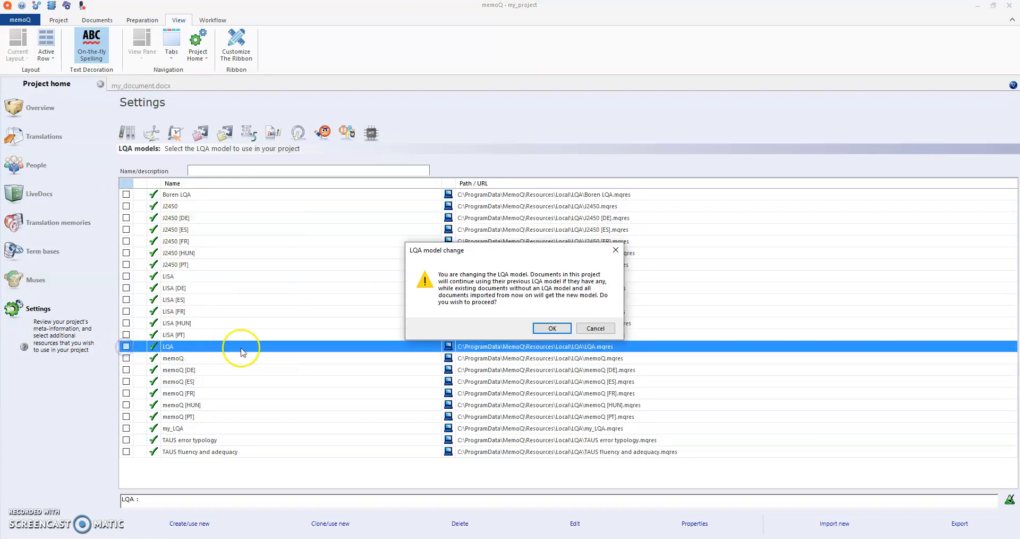
pyautogui.click(537, 327)
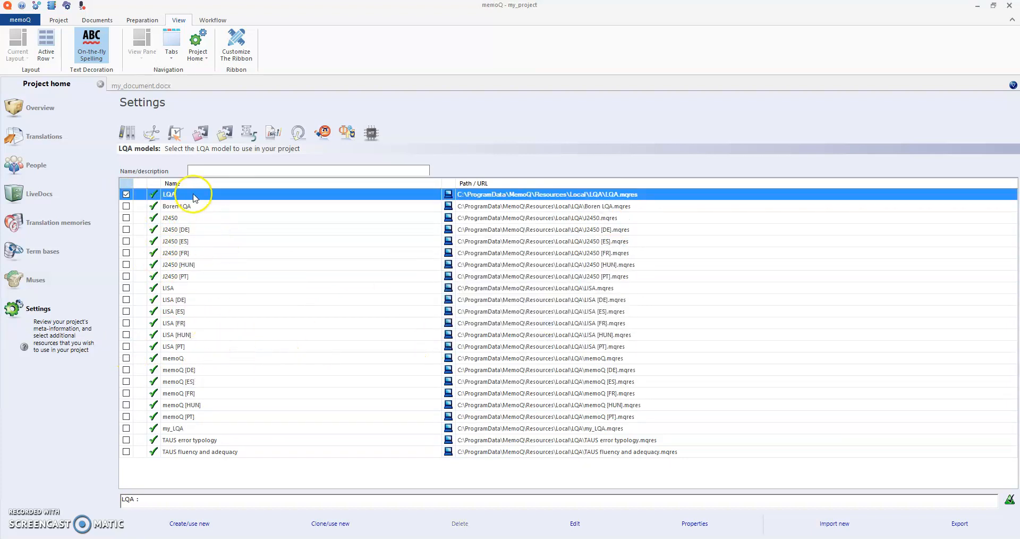
pyautogui.doubleClick(194, 198)
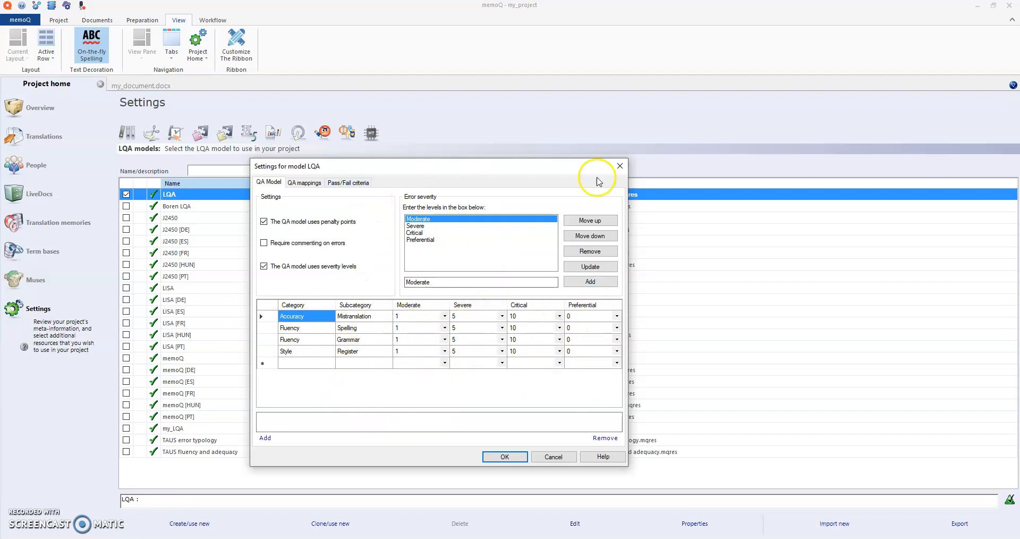
pyautogui.click(511, 457)
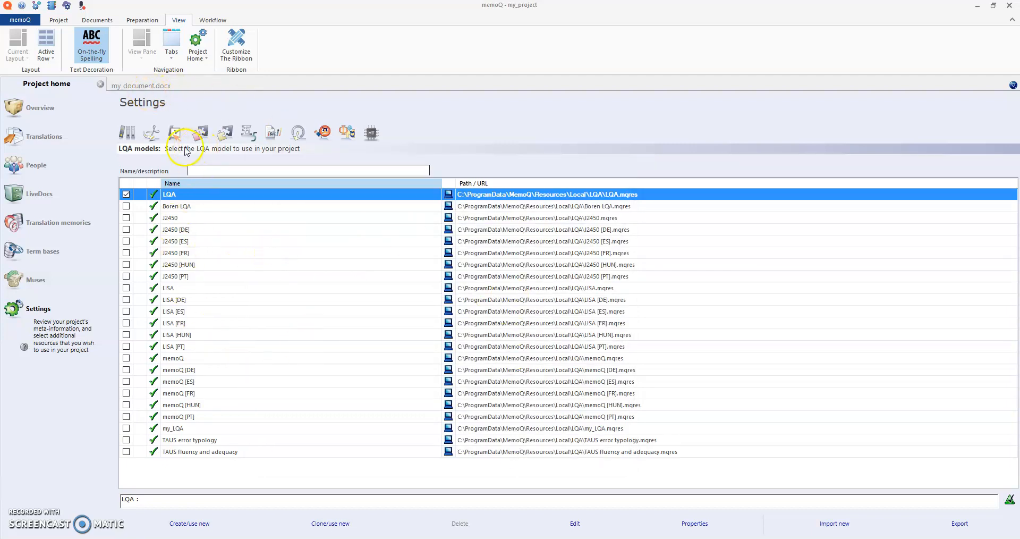
# Open my_document.docx and reject the word "It's" in the target text of segment 3.
pyautogui.click(139, 86)
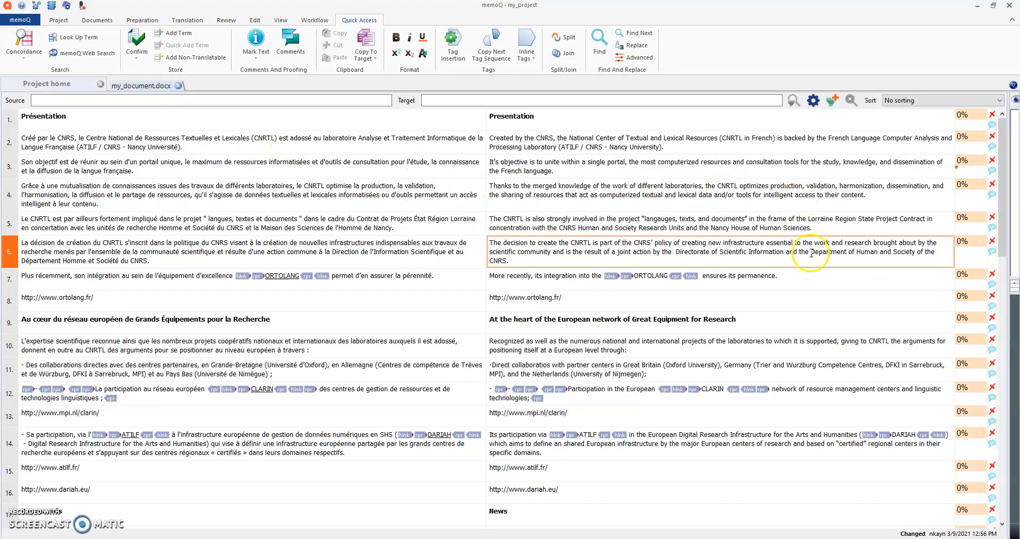
pyautogui.doubleClick(494, 162)
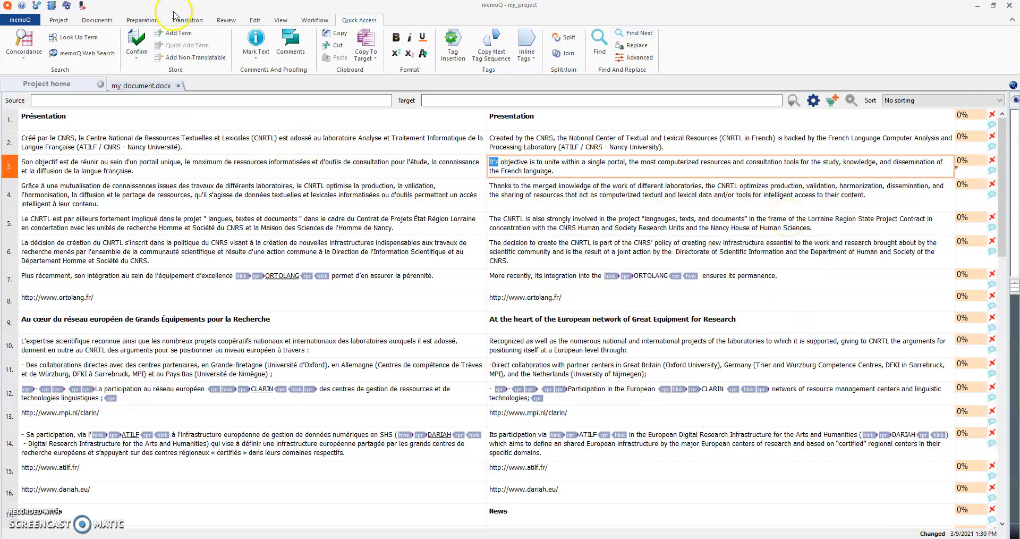
pyautogui.click(226, 19)
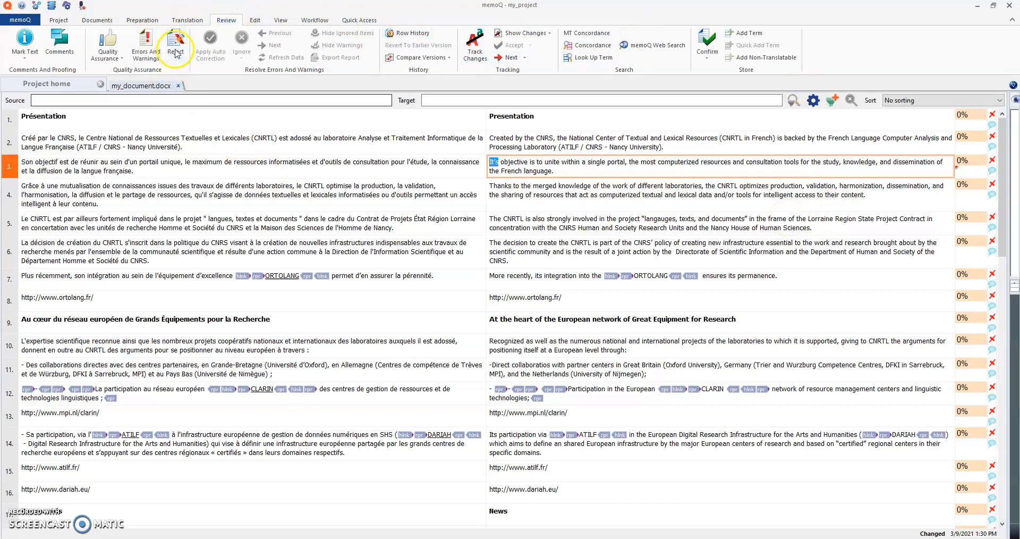
pyautogui.rightClick(493, 162)
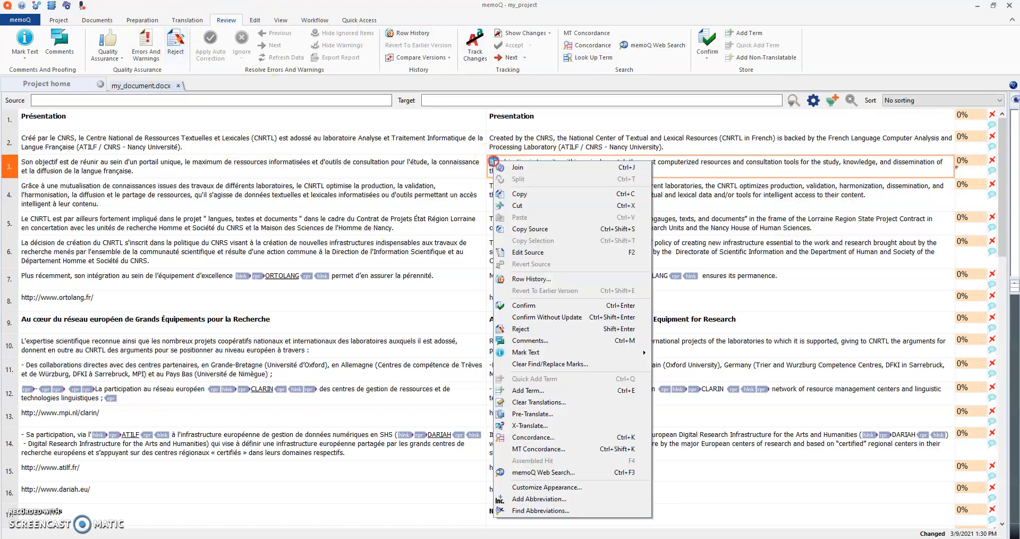
pyautogui.click(627, 330)
pyautogui.moveTo(257, 19); pyautogui.dragTo(498, 113)
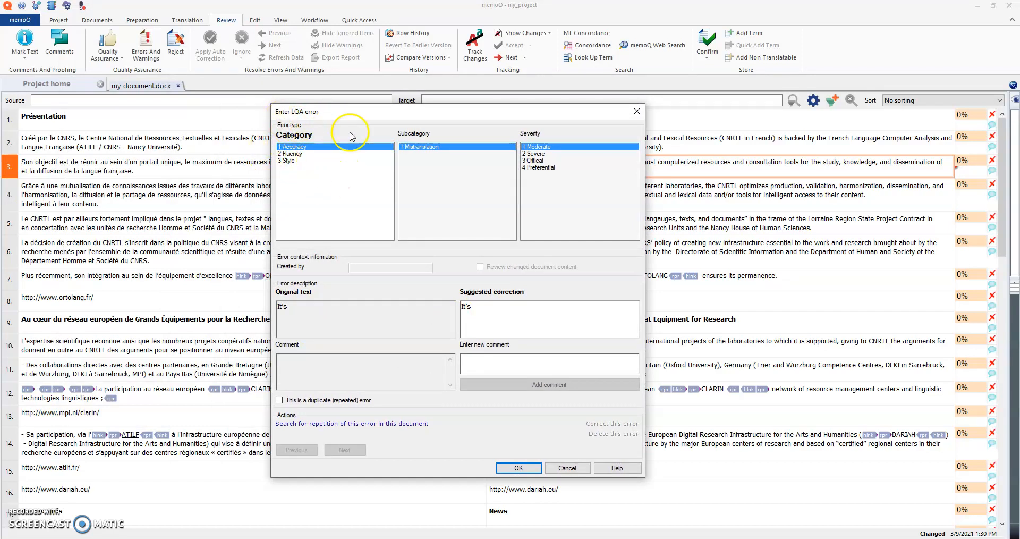
# Record the LQA error as Fluency, Grammar, Moderate, with "Its" as the suggested correction.
pyautogui.moveTo(376, 114); pyautogui.dragTo(264, 119)
pyautogui.moveTo(491, 120); pyautogui.dragTo(432, 119)
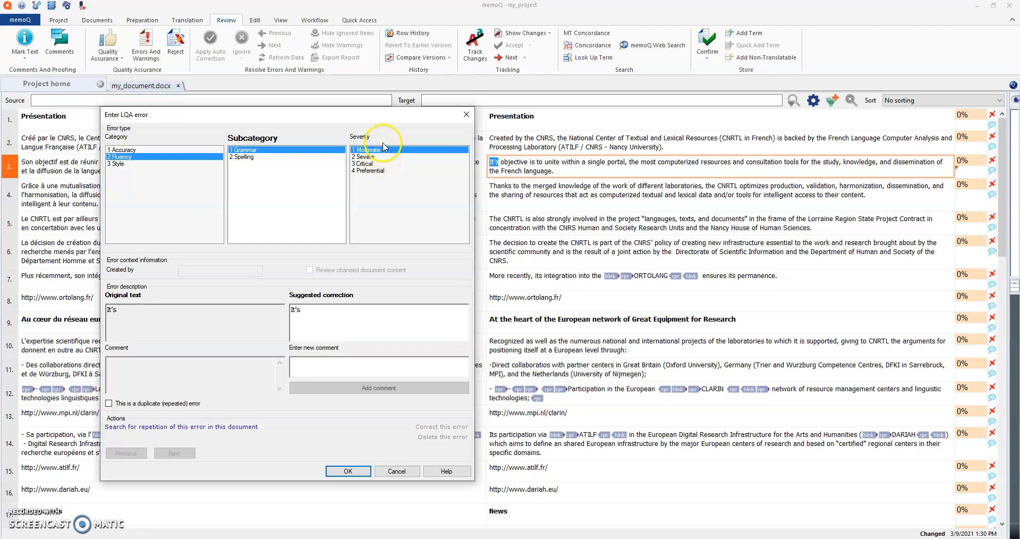
pyautogui.click(324, 313)
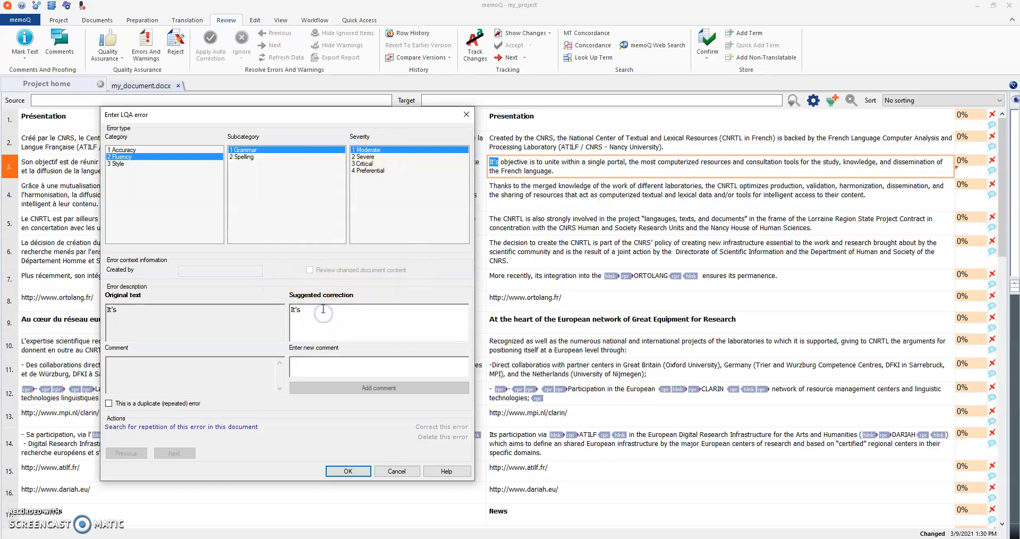
pyautogui.write('s')
pyautogui.click(337, 466)
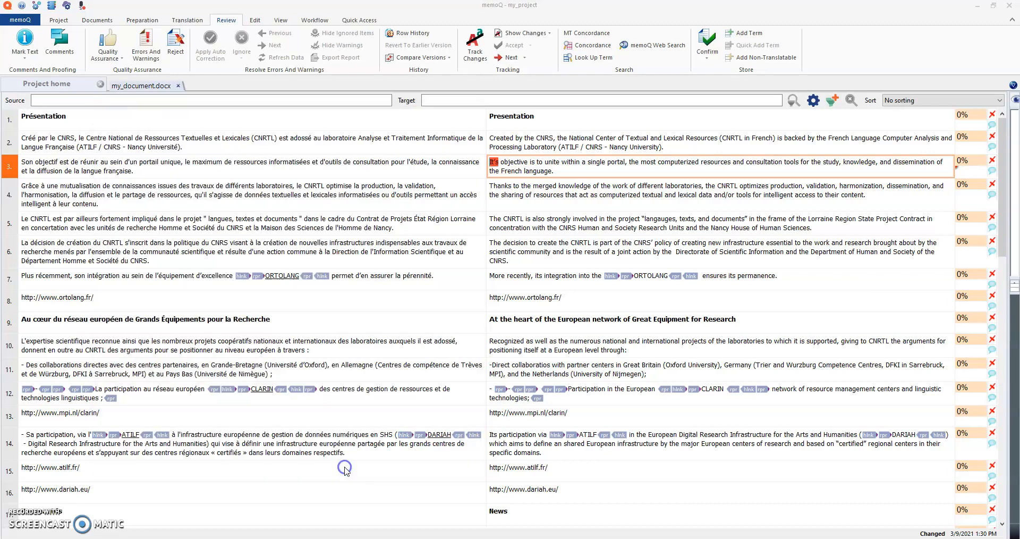
pyautogui.click(486, 162)
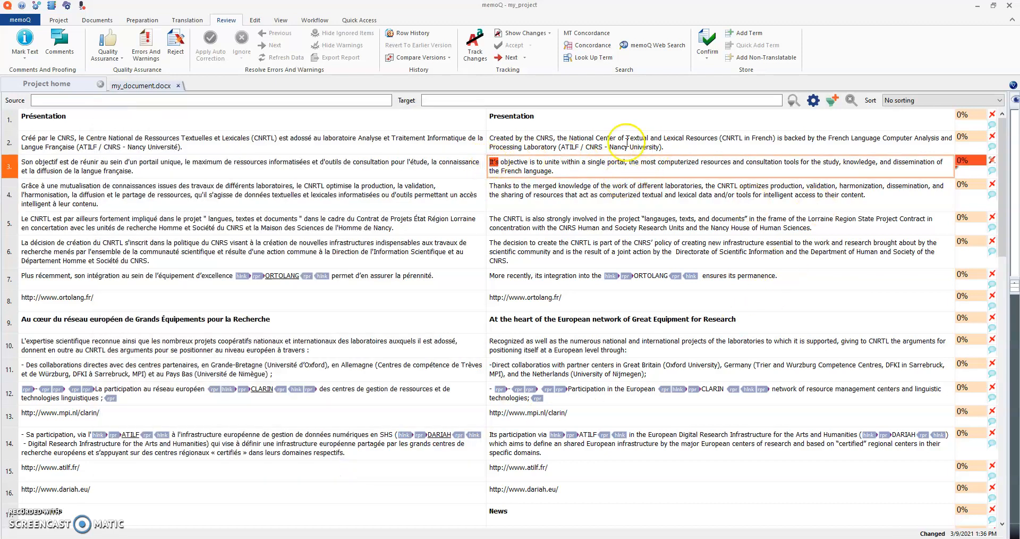
pyautogui.scroll(-1, 556, 235)
pyautogui.scroll(1, 573, 276)
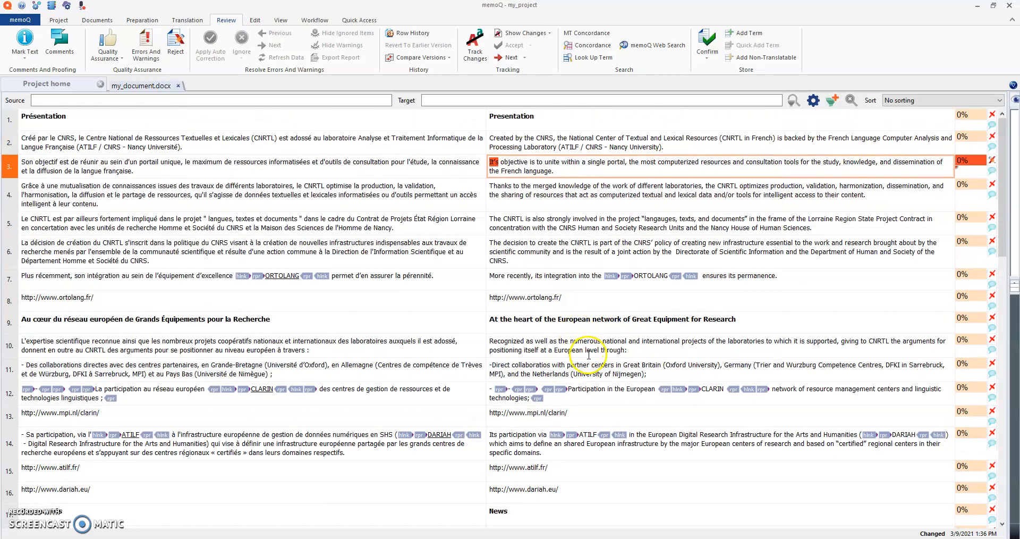